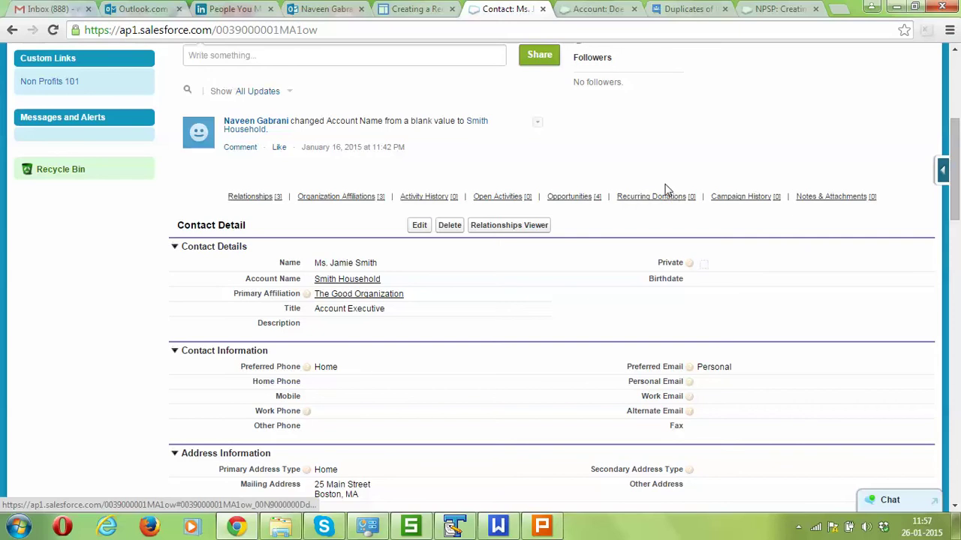
- Start a new recurring donation from the contact's Recurring Donations related list
{"action": "mouse_move", "coordinate": [655, 198]}
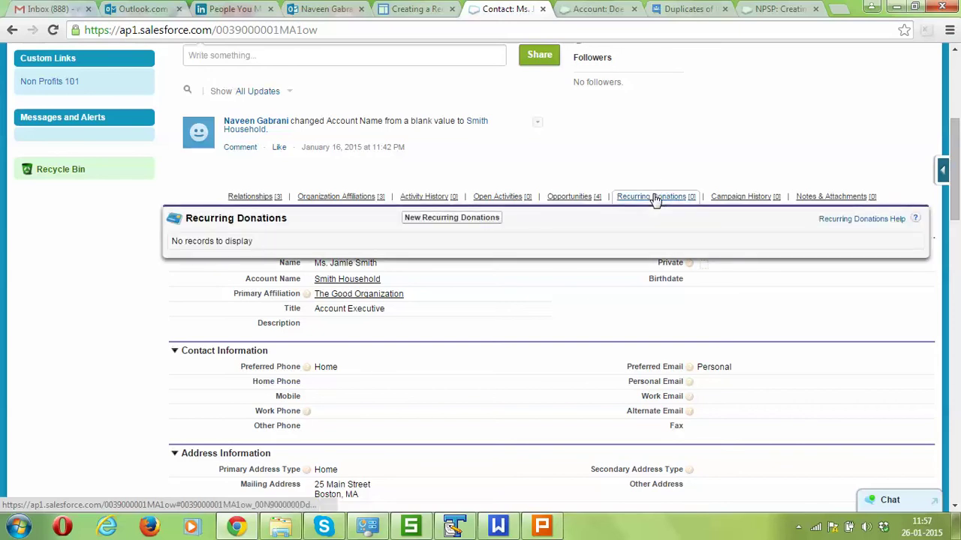
{"action": "left_click", "coordinate": [653, 198]}
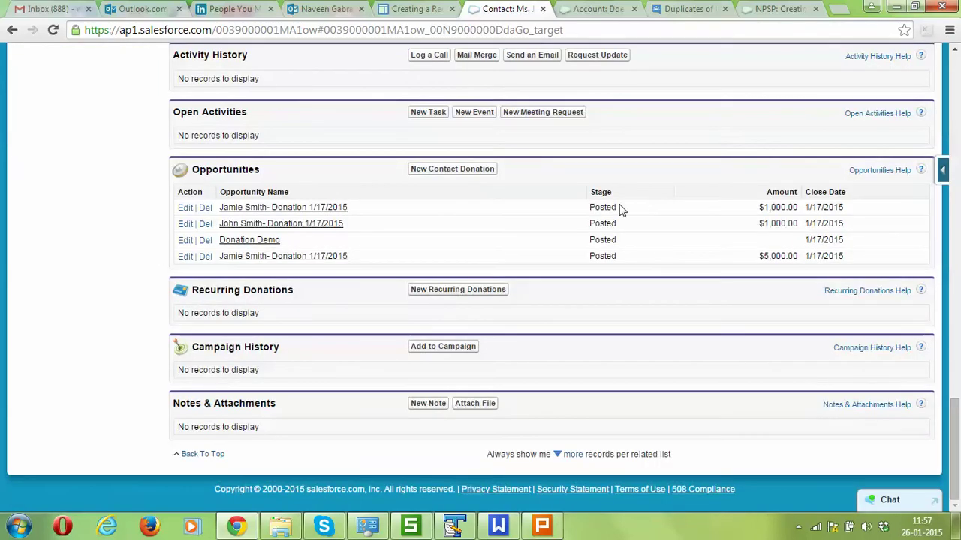
{"action": "left_click", "coordinate": [473, 293]}
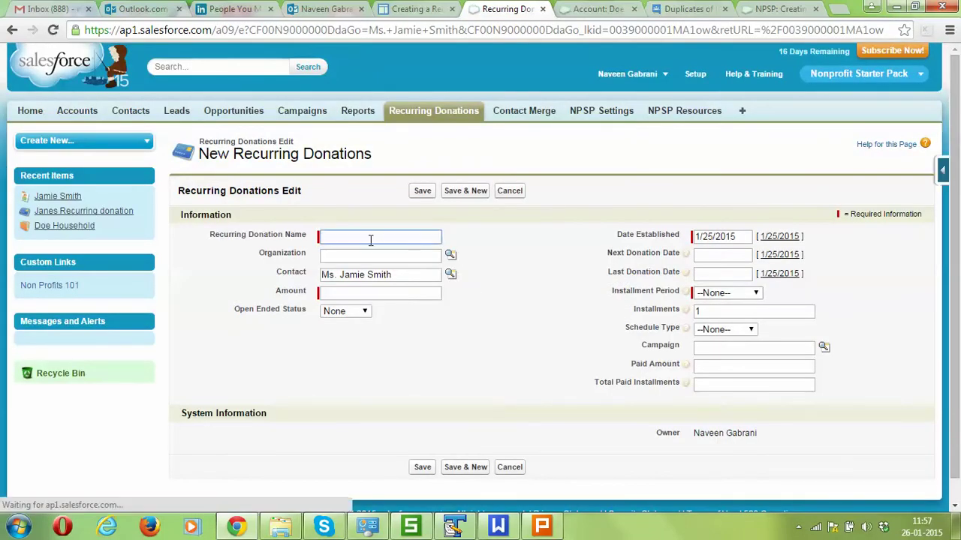
- Name the recurring donation with the contact's first name followed by "recurring donation" and set its amount to 12000
{"action": "left_click", "coordinate": [366, 239]}
{"action": "type", "text": "Jamie "}
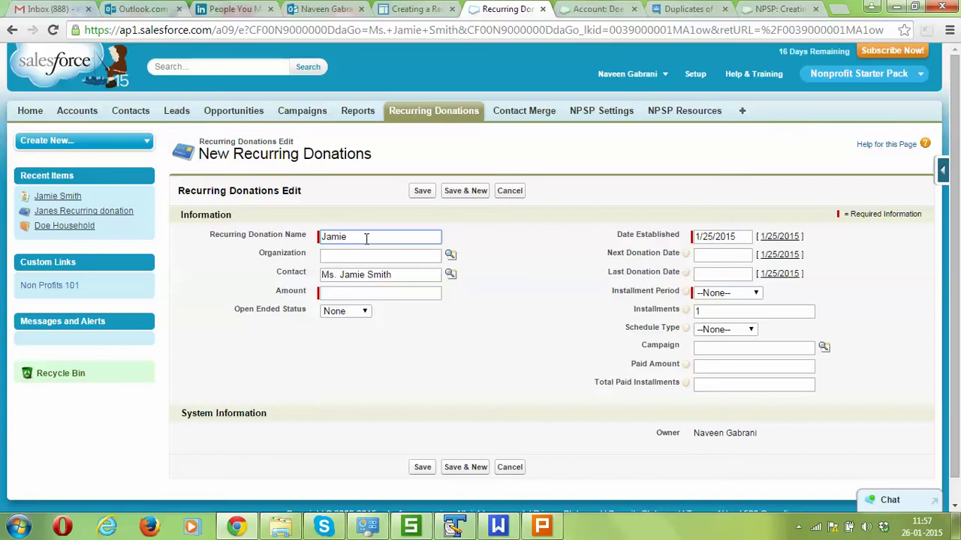
{"action": "type", "text": "recurring donation"}
{"action": "left_click", "coordinate": [400, 293]}
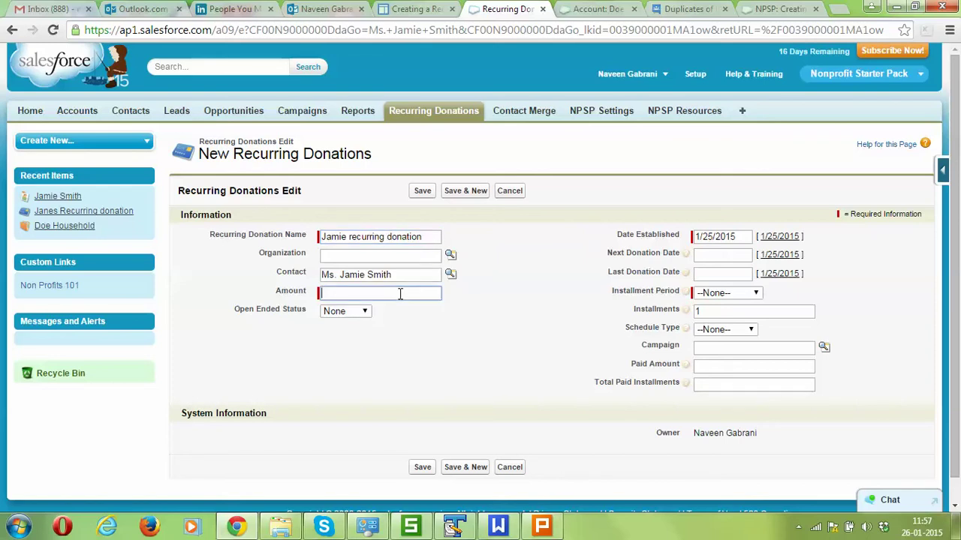
{"action": "type", "text": "12000"}
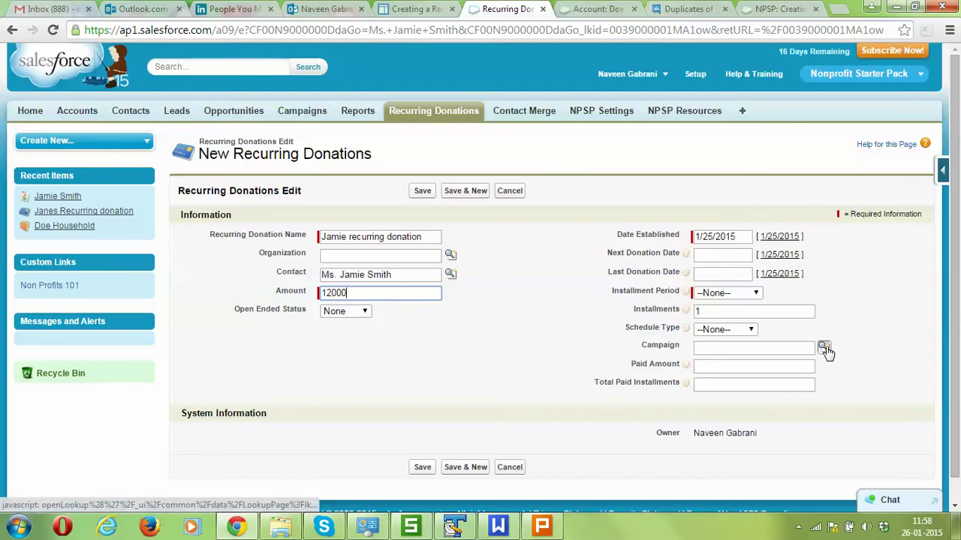
- Set the schedule type to Divide By and the installment period to Monthly
{"action": "left_click", "coordinate": [752, 331]}
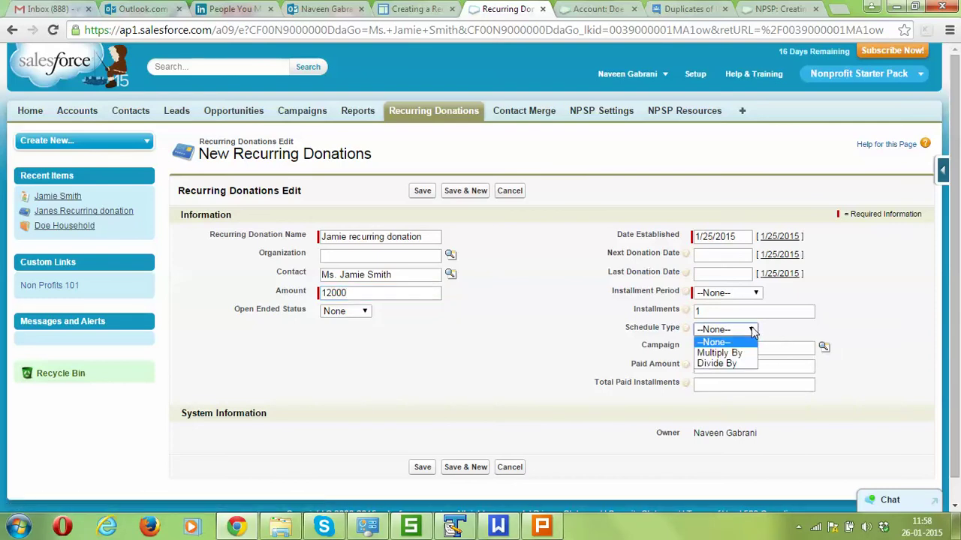
{"action": "left_click", "coordinate": [727, 363]}
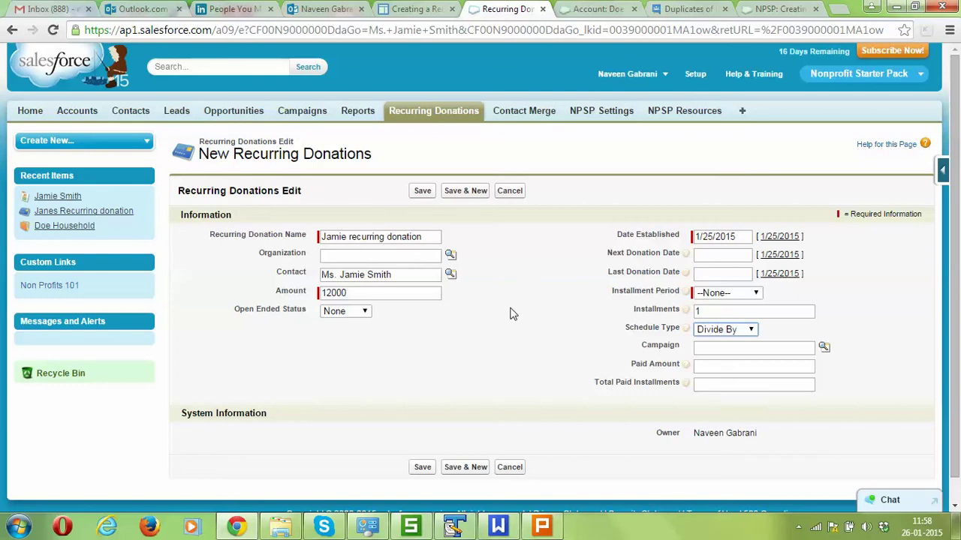
{"action": "left_click", "coordinate": [724, 314]}
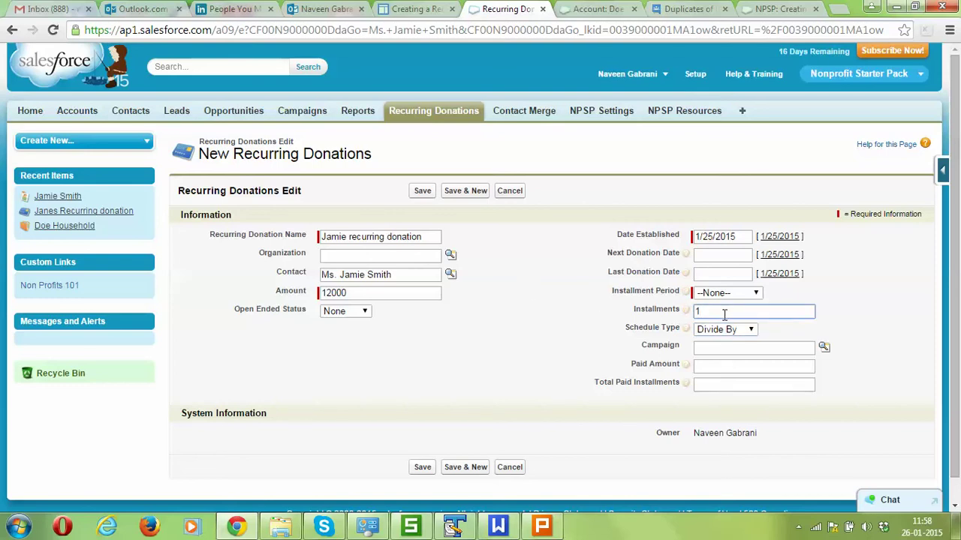
{"action": "left_click", "coordinate": [750, 293]}
{"action": "left_click", "coordinate": [743, 304]}
{"action": "key", "text": "Down"}
- Set the number of installments to 12 and save the recurring donation
{"action": "left_click", "coordinate": [719, 313]}
{"action": "key", "text": "Left"}
{"action": "key", "text": "BackSpace"}
{"action": "left_click", "coordinate": [424, 468]}
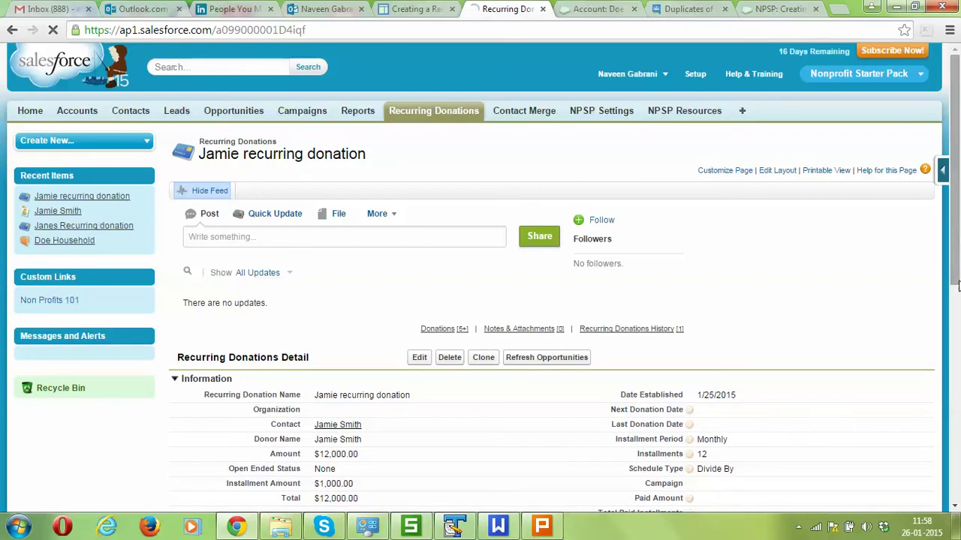
- Review the saved recurring donation's details and its related Donations list
{"action": "left_click_drag", "start_coordinate": [957, 176], "coordinate": [957, 289]}
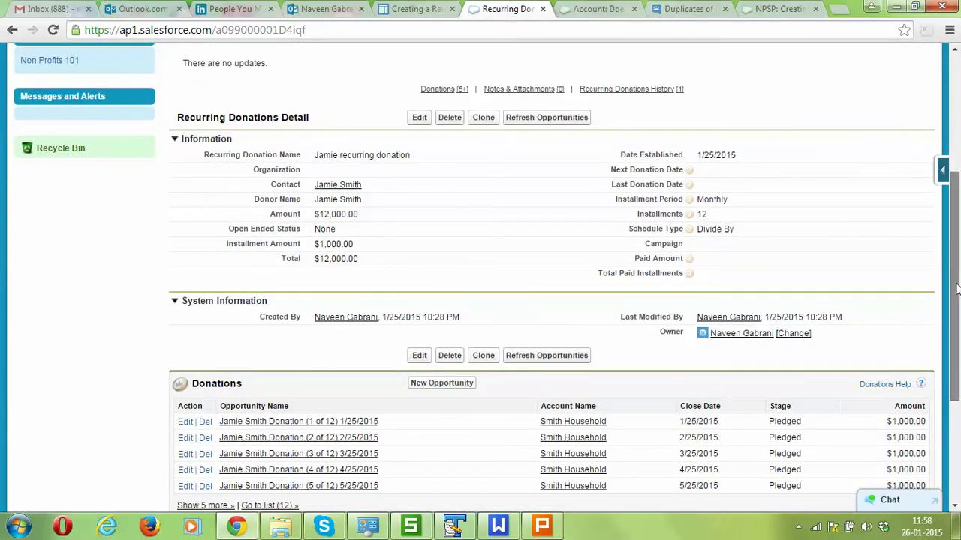
{"action": "left_click_drag", "start_coordinate": [957, 289], "coordinate": [957, 335]}
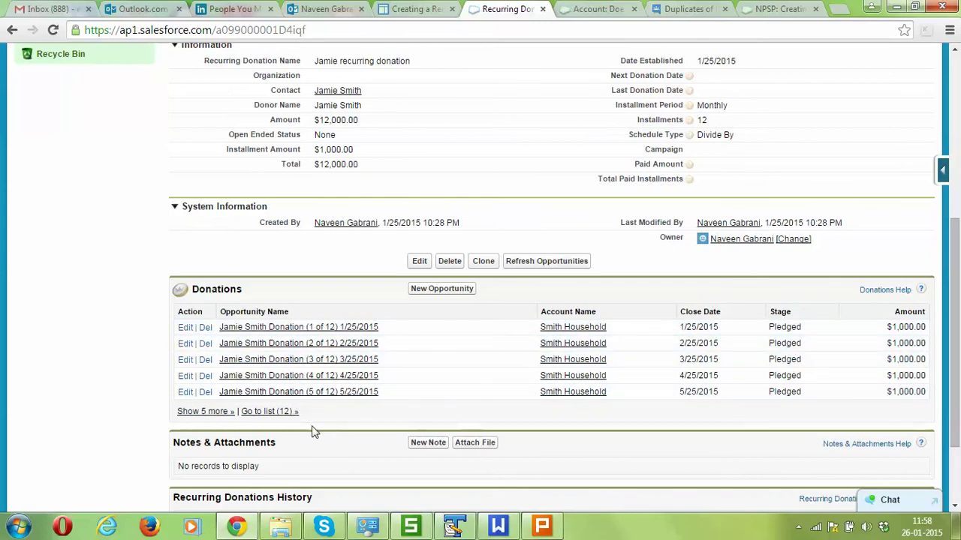
{"action": "right_click", "coordinate": [335, 98]}
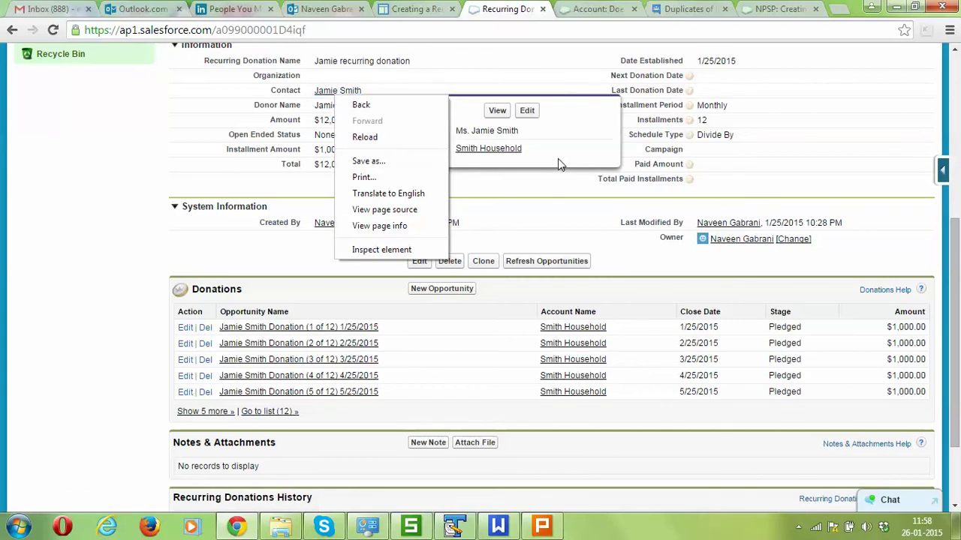
{"action": "key", "text": "Escape"}
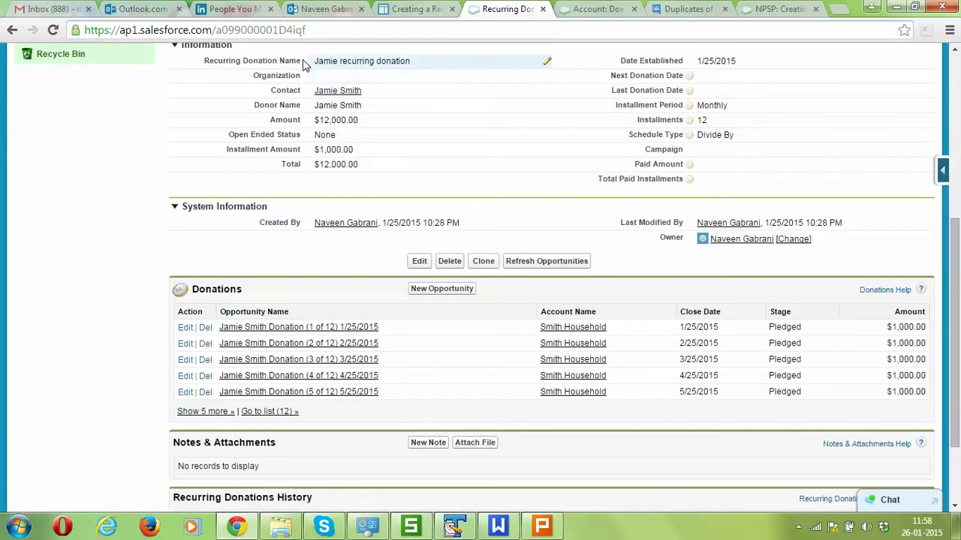
{"action": "right_click", "coordinate": [342, 96]}
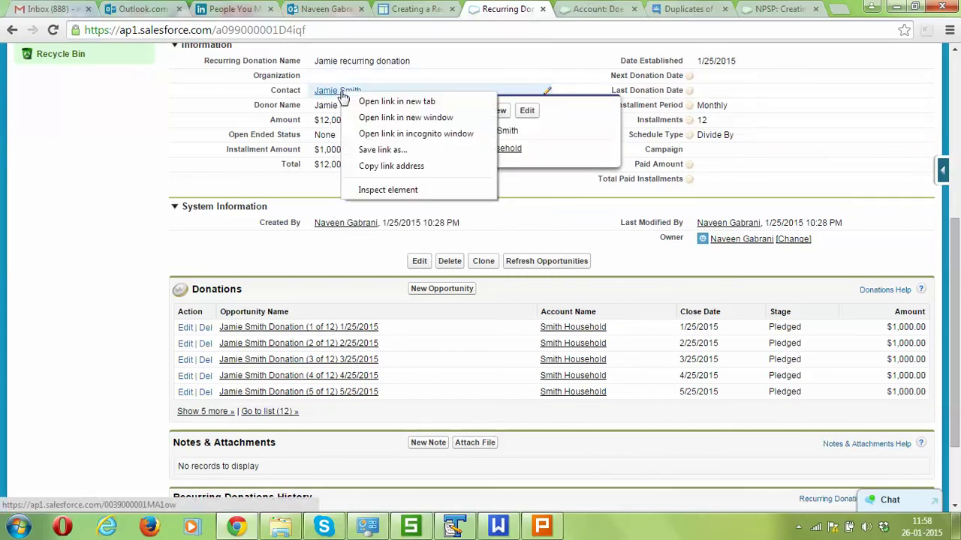
{"action": "key", "text": "Escape"}
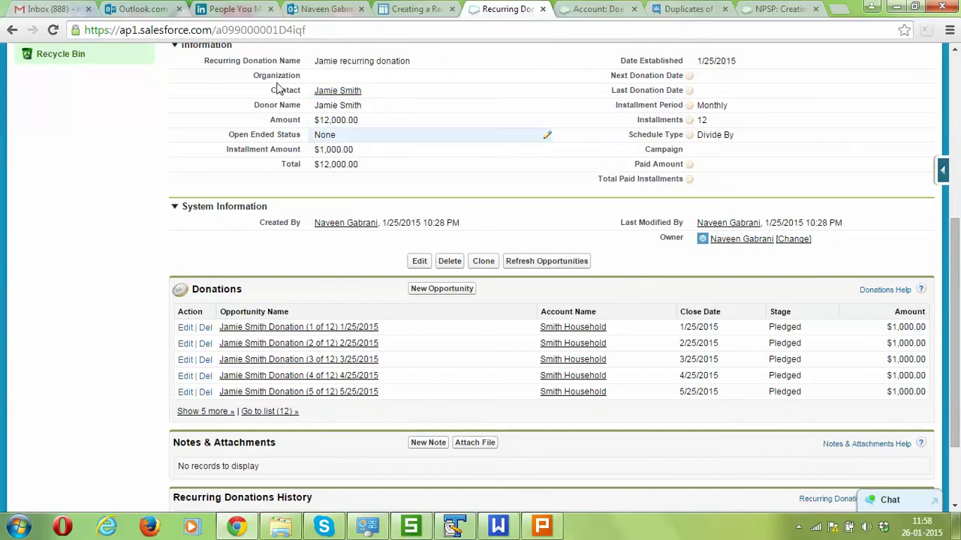
- Open the contact linked to the recurring donation and review its Opportunities and Recurring Donations related lists
{"action": "left_click", "coordinate": [352, 94]}
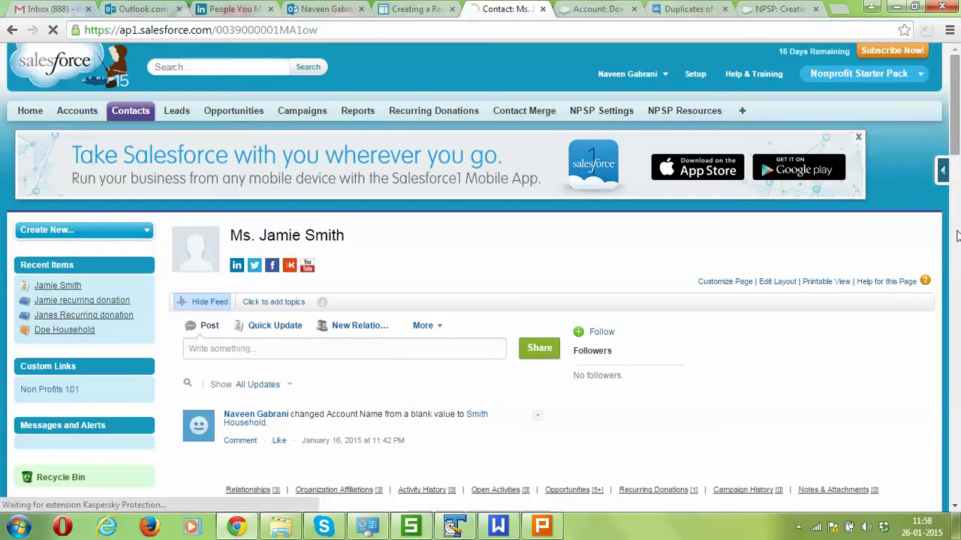
{"action": "left_click_drag", "start_coordinate": [955, 91], "coordinate": [957, 394]}
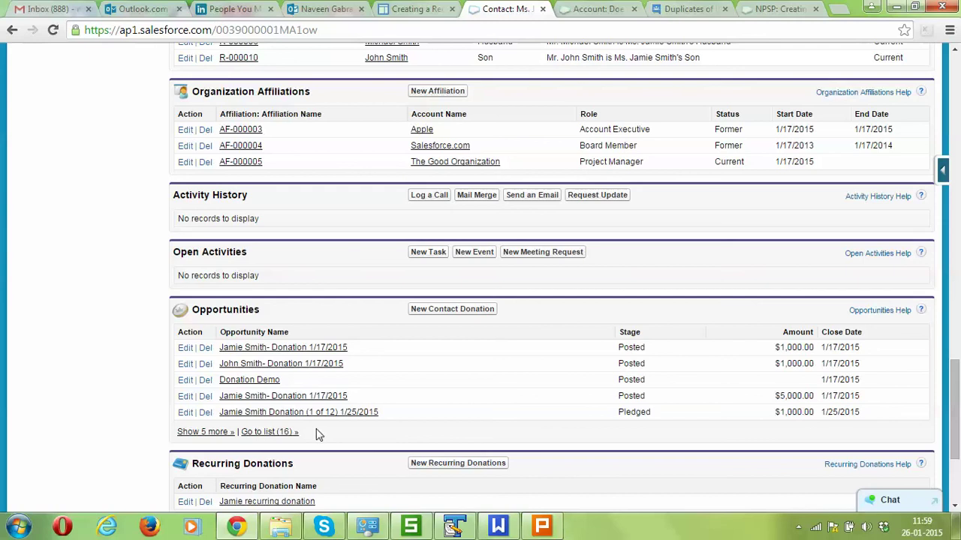
- Open the recurring donation from the contact's record and display the full list of its 12 donations
{"action": "left_click", "coordinate": [278, 503]}
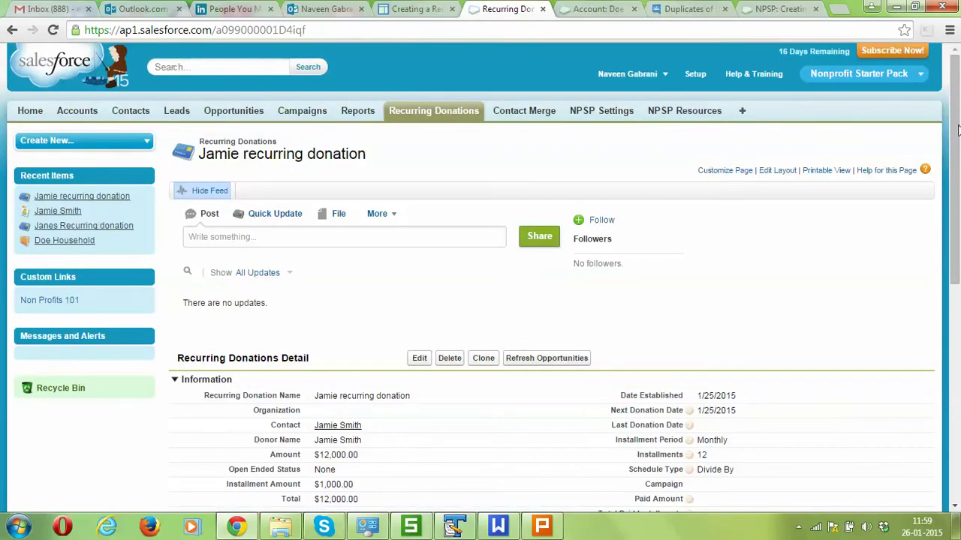
{"action": "left_click_drag", "start_coordinate": [958, 129], "coordinate": [957, 302]}
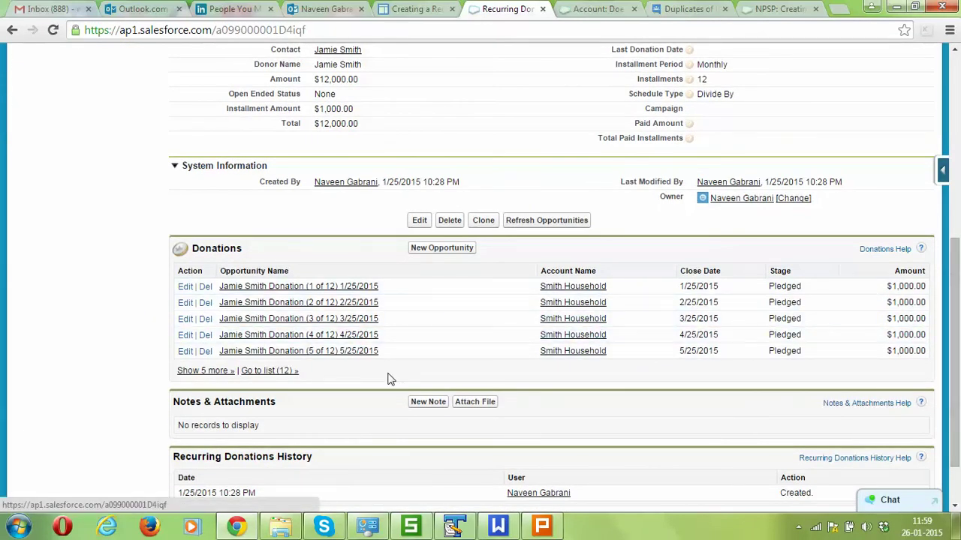
{"action": "left_click", "coordinate": [271, 375]}
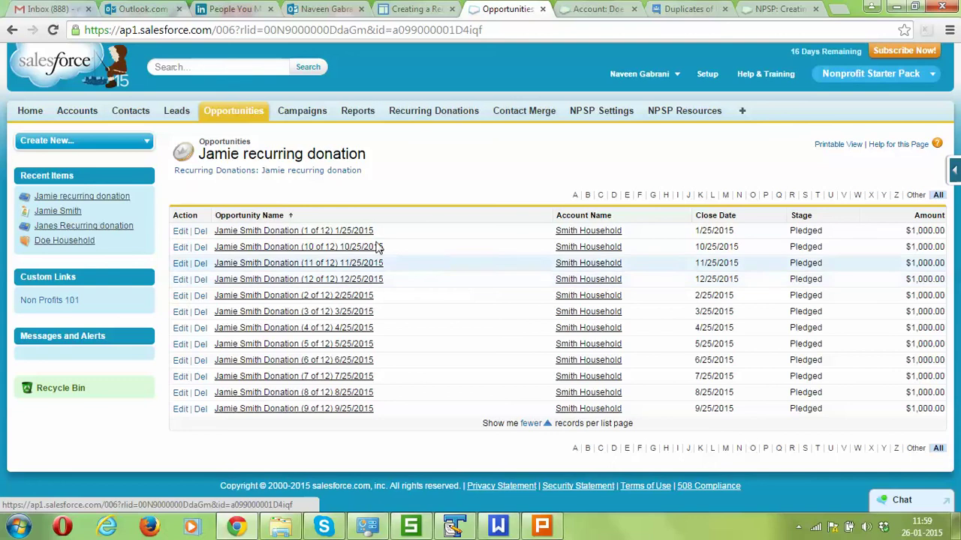
- Open the first installment (1 of 12) and examine its donation information, contact roles and payments
{"action": "left_click", "coordinate": [317, 232]}
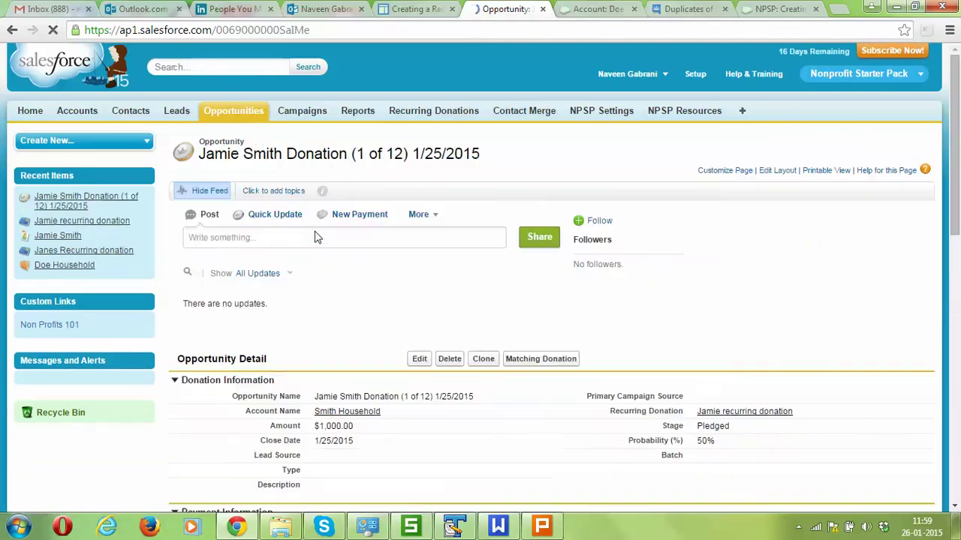
{"action": "left_click_drag", "start_coordinate": [958, 94], "coordinate": [957, 192]}
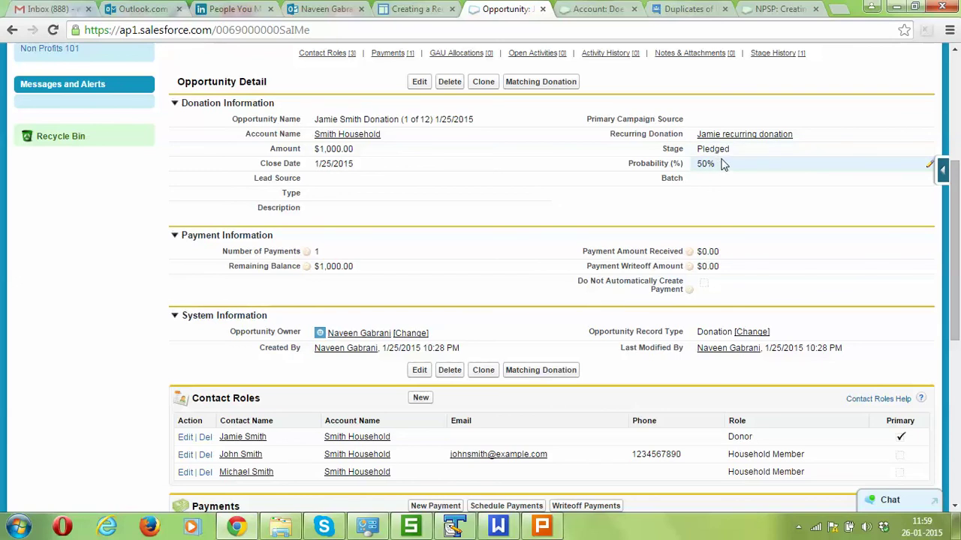
{"action": "left_click_drag", "start_coordinate": [955, 257], "coordinate": [958, 335]}
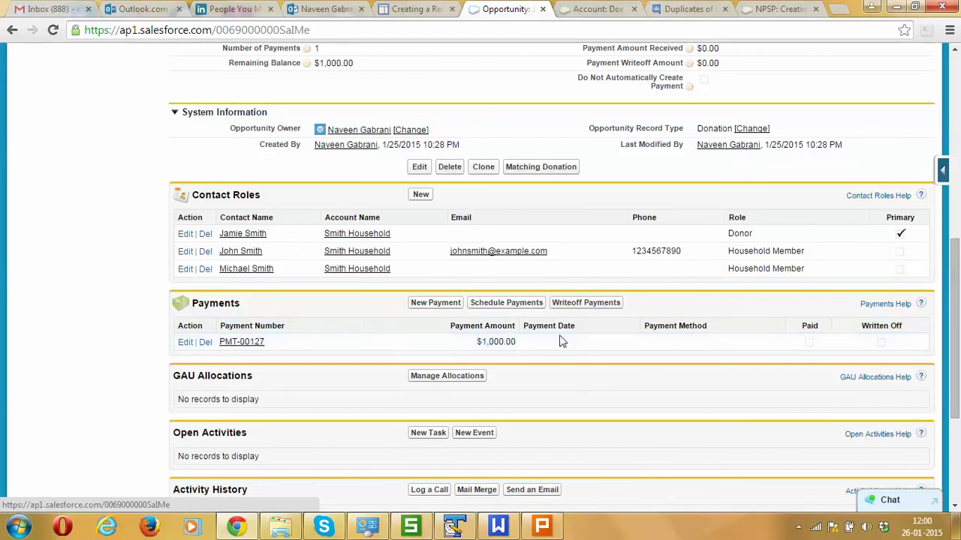
- Return to the parent recurring donation through the Recurring Donation link in the installment's donation information
{"action": "left_click_drag", "start_coordinate": [959, 315], "coordinate": [959, 215]}
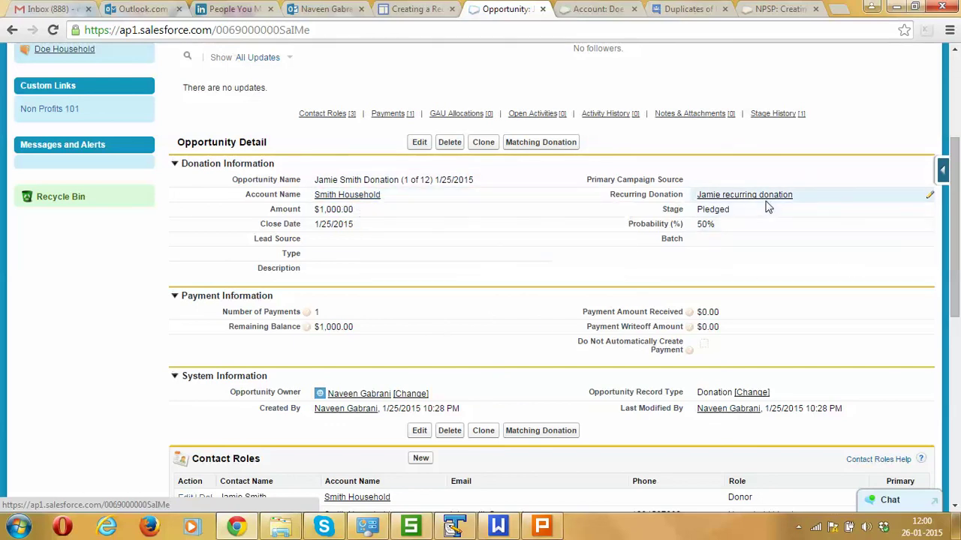
{"action": "mouse_move", "coordinate": [765, 198]}
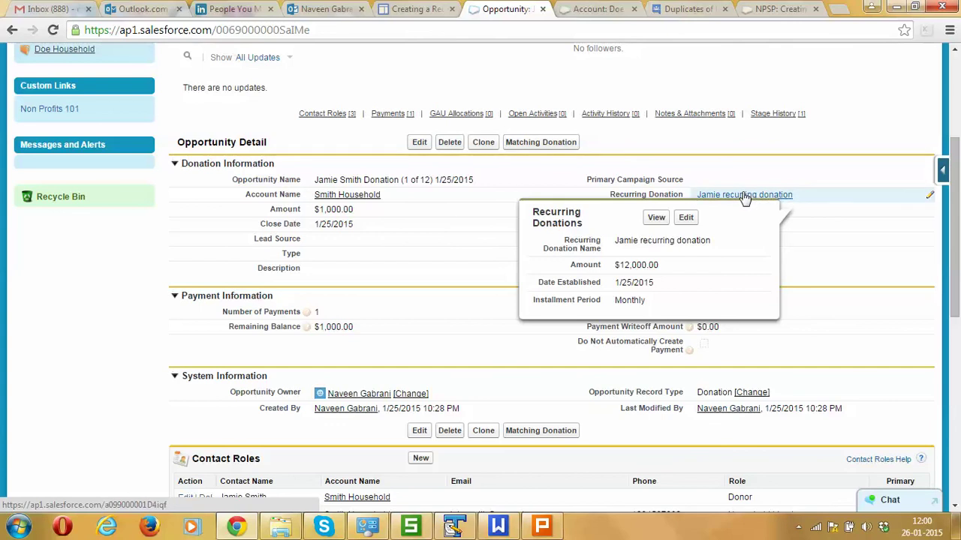
{"action": "left_click", "coordinate": [747, 195]}
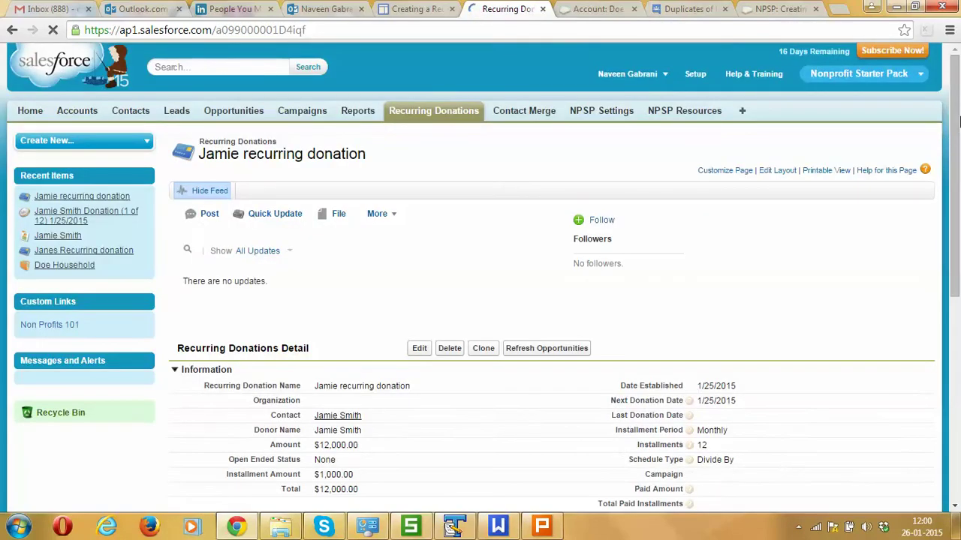
{"action": "left_click_drag", "start_coordinate": [959, 122], "coordinate": [959, 184]}
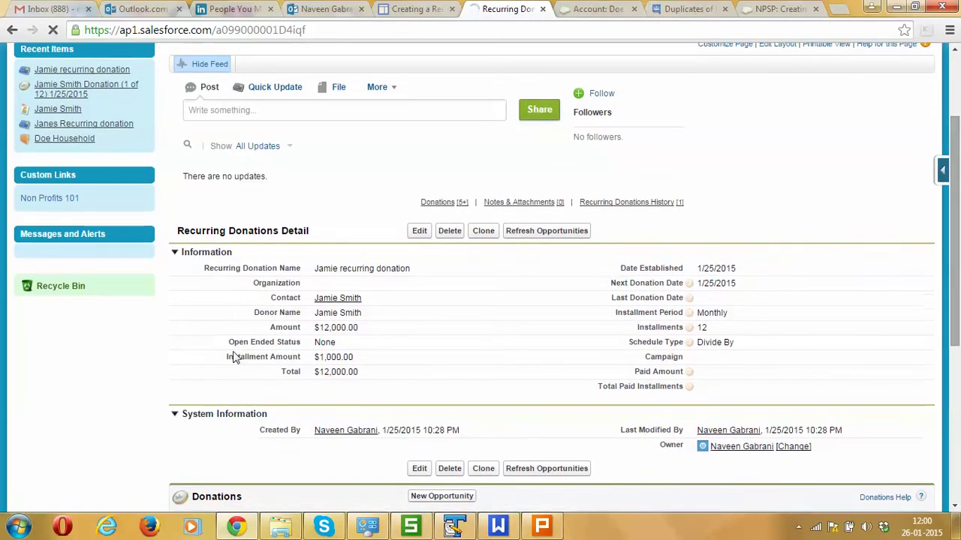
- Set the recurring donation's schedule type to Multiply By and save the record
{"action": "double_click", "coordinate": [721, 344]}
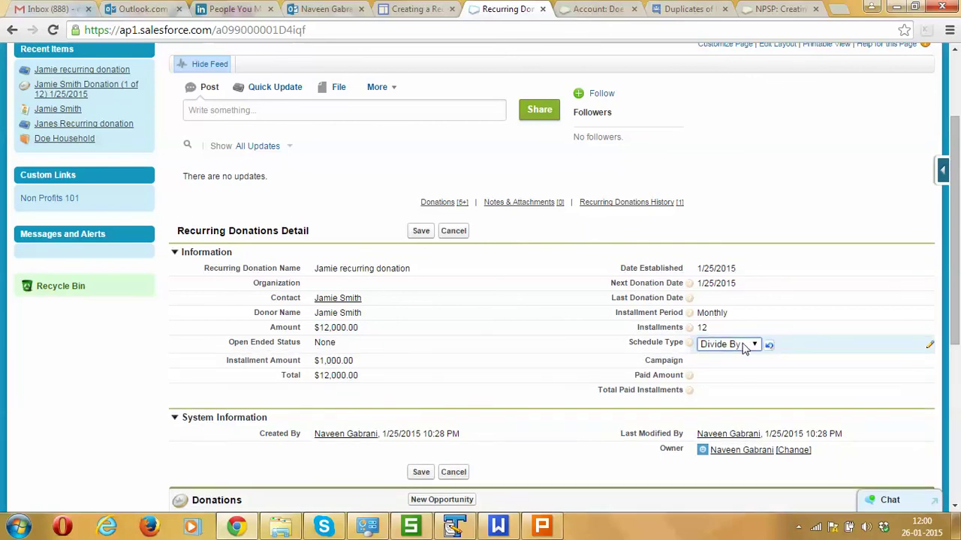
{"action": "left_click", "coordinate": [743, 347]}
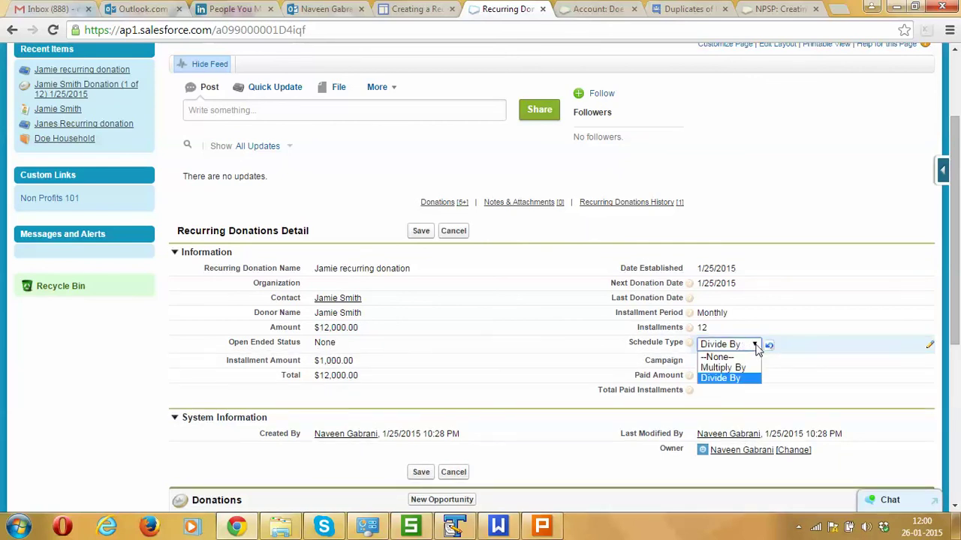
{"action": "left_click", "coordinate": [740, 368]}
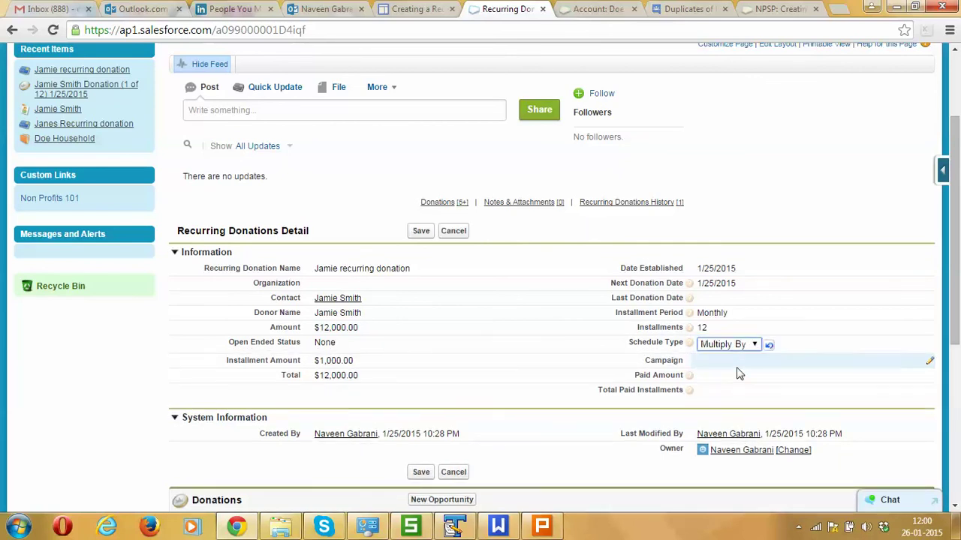
{"action": "left_click", "coordinate": [422, 232]}
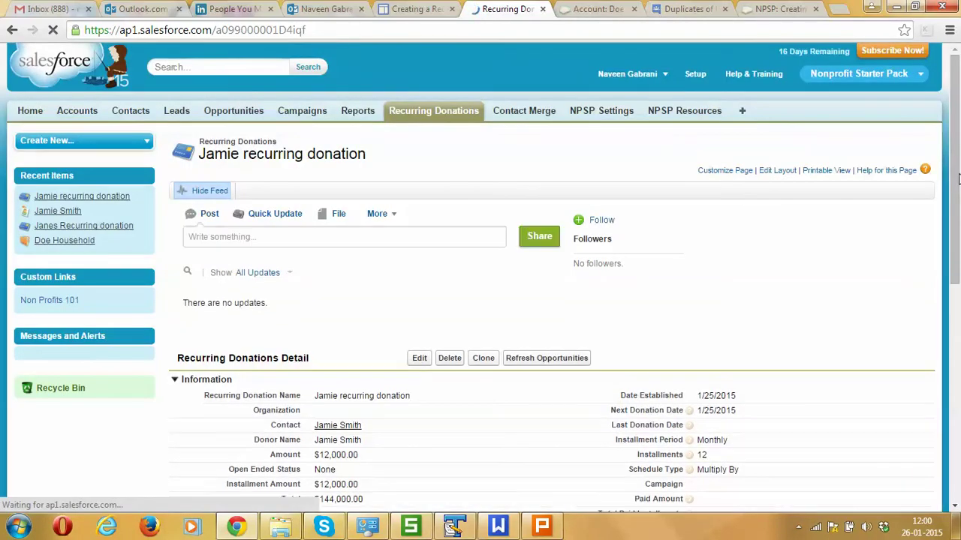
- Set the recurring donation's amount to 1,000.00 in its detail section and save the record
{"action": "left_click_drag", "start_coordinate": [955, 174], "coordinate": [958, 359]}
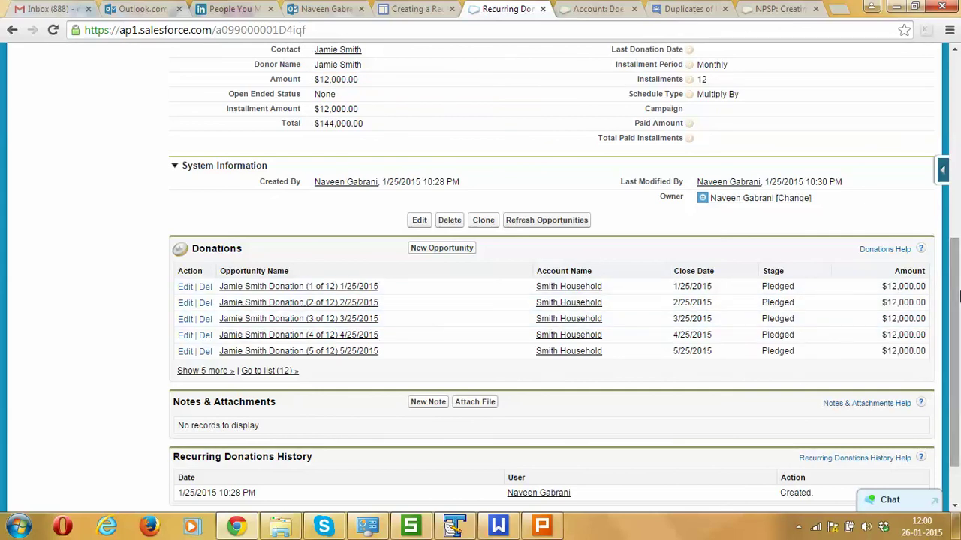
{"action": "left_click_drag", "start_coordinate": [959, 295], "coordinate": [959, 256]}
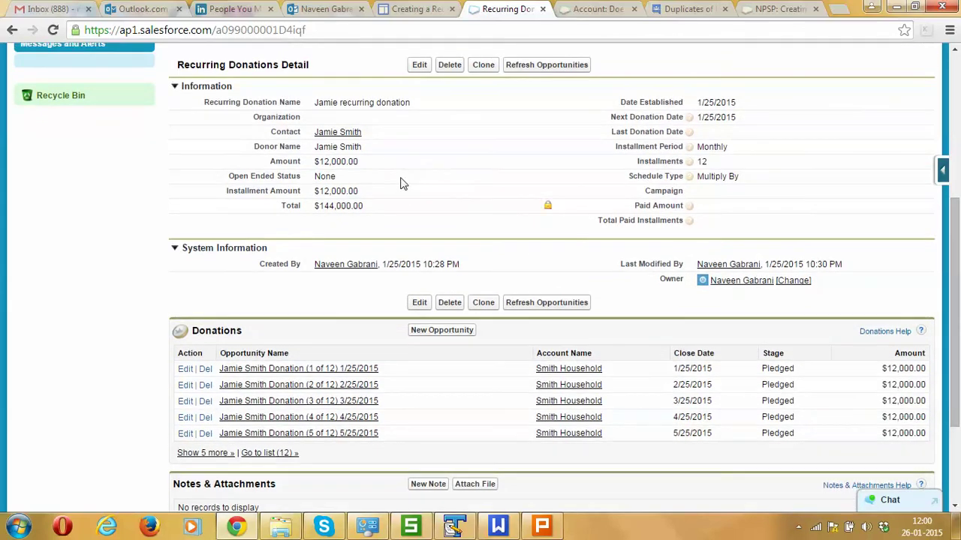
{"action": "double_click", "coordinate": [372, 165]}
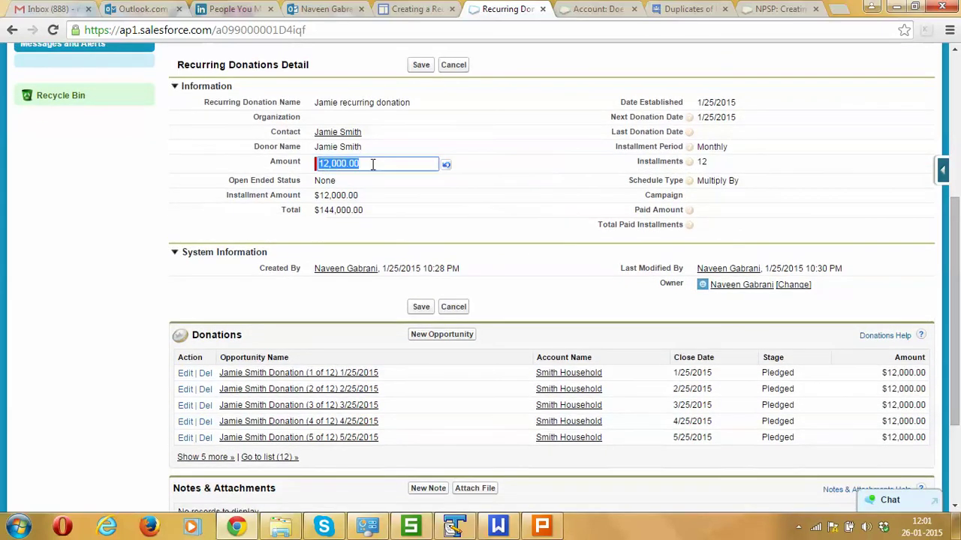
{"action": "left_click", "coordinate": [326, 163]}
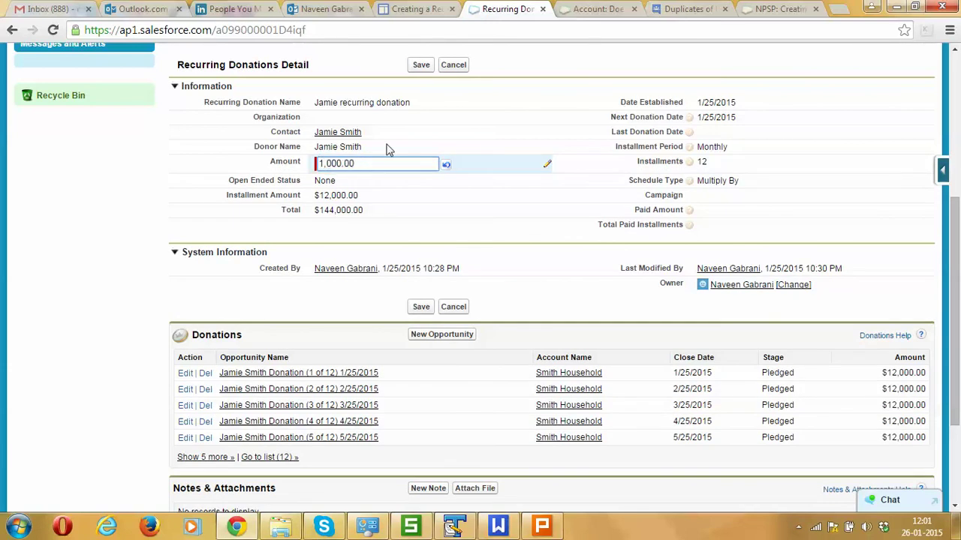
{"action": "left_click", "coordinate": [420, 65]}
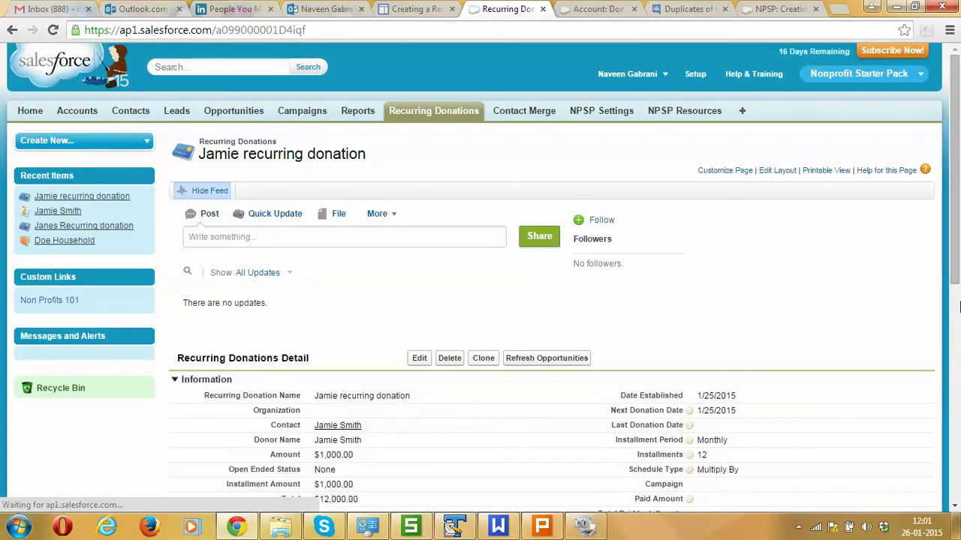
- Try to delete the first installment (1 of 12, 1/25/2015) from the recurring donation's list of donations
{"action": "scroll", "coordinate": [958, 305], "scroll_direction": "down", "scroll_amount": 5}
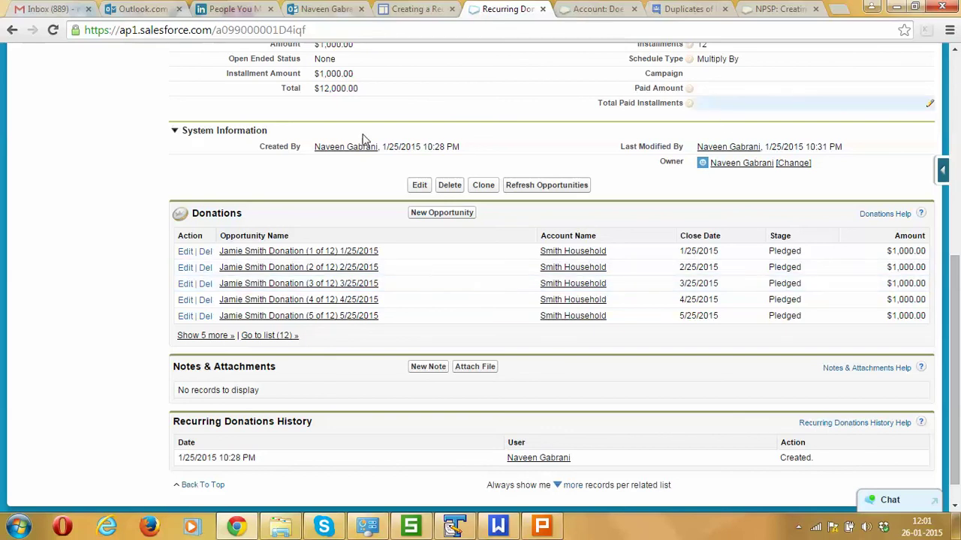
{"action": "left_click", "coordinate": [206, 254]}
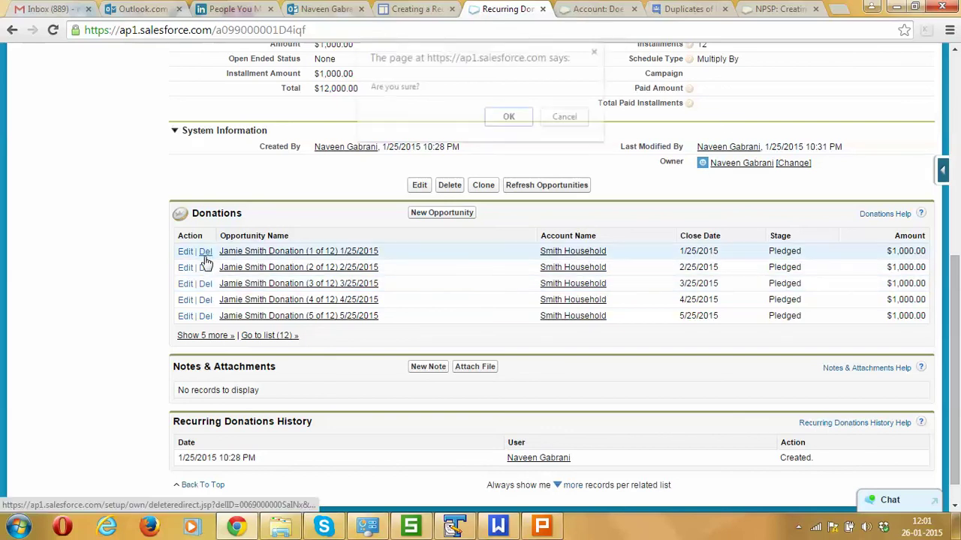
{"action": "left_click", "coordinate": [510, 118]}
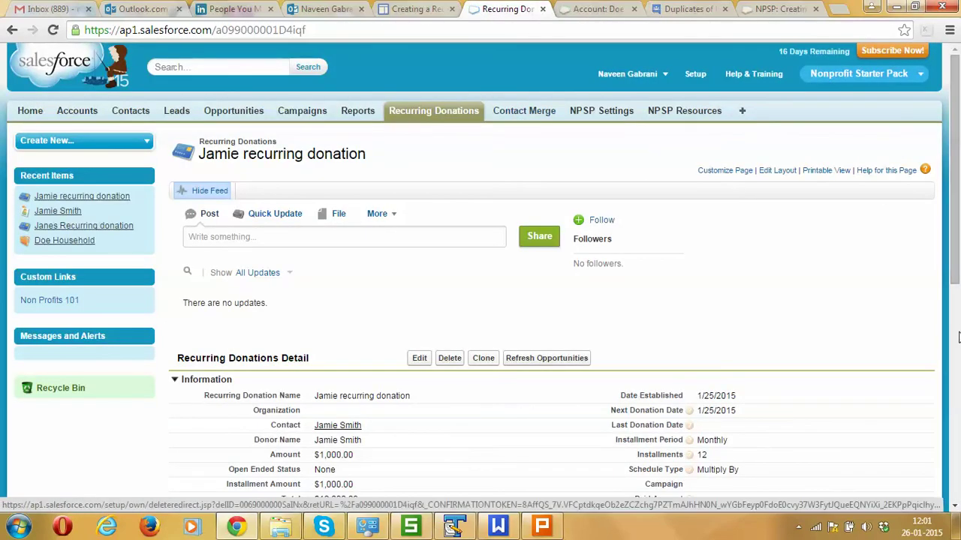
- Set the amount of the second installment (2 of 12, 2/25/2015) to 4,000.00 and save it
{"action": "scroll", "coordinate": [403, 303], "scroll_direction": "down", "scroll_amount": 5}
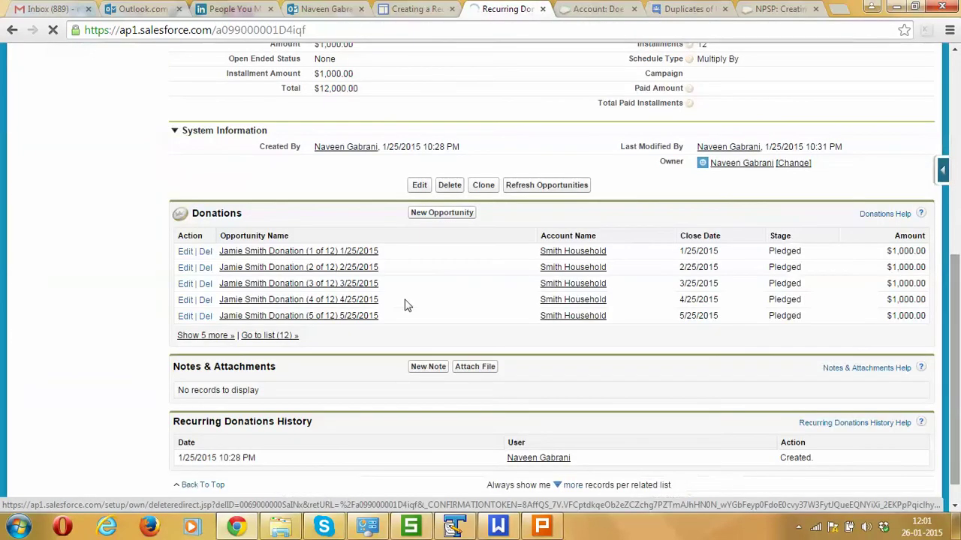
{"action": "left_click", "coordinate": [185, 275]}
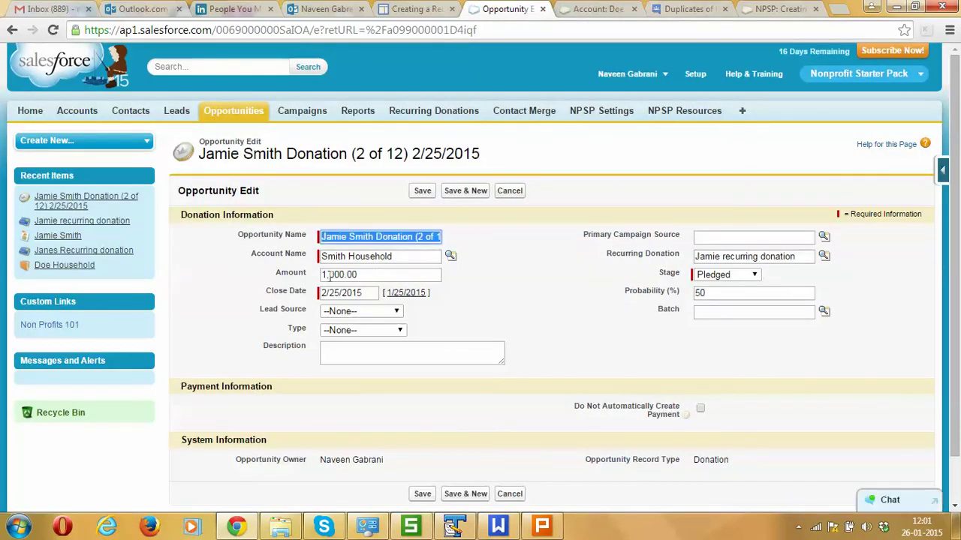
{"action": "left_click_drag", "start_coordinate": [326, 276], "coordinate": [318, 275]}
{"action": "type", "text": "4"}
{"action": "left_click", "coordinate": [424, 192]}
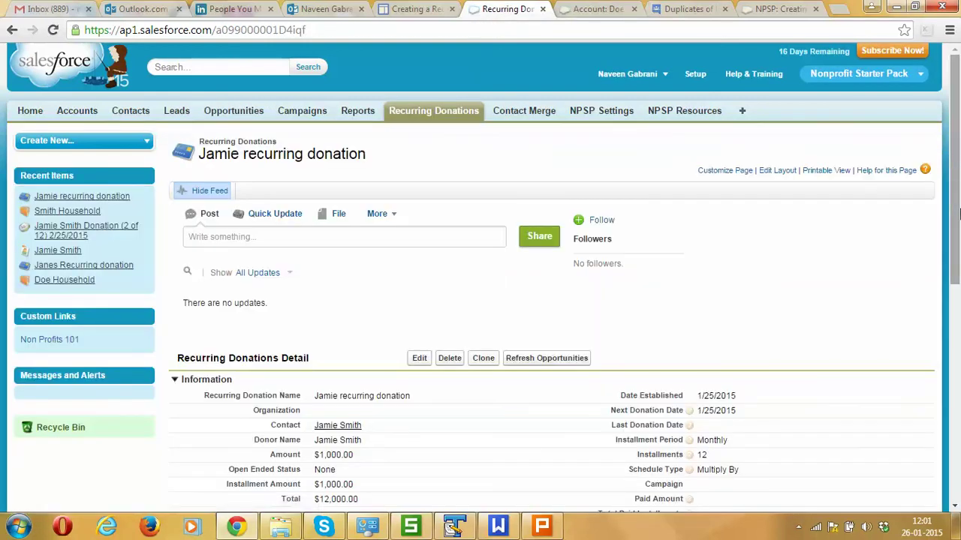
- Delete installment 1 of 12, dated 1/25/2015, from the recurring donation and confirm the deletion
{"action": "left_click_drag", "start_coordinate": [957, 171], "coordinate": [957, 363]}
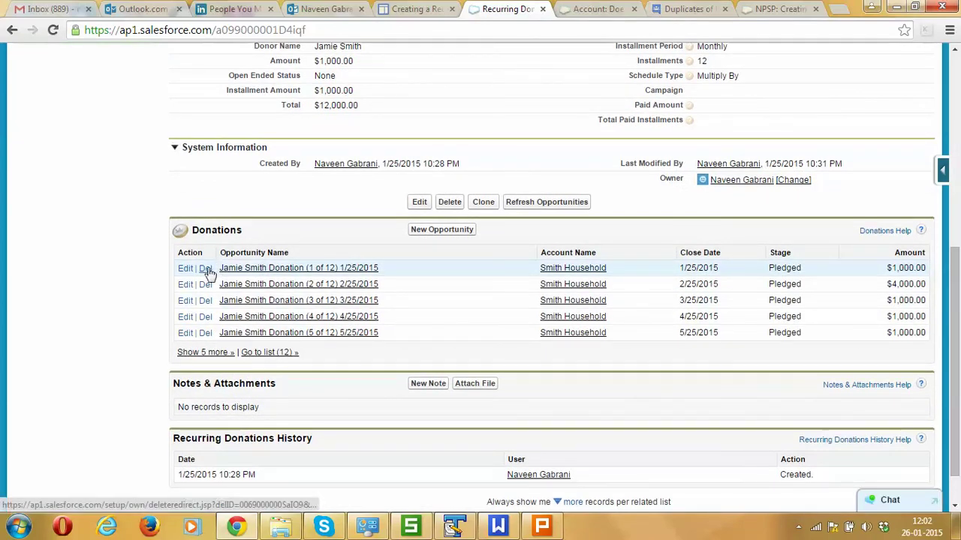
{"action": "left_click", "coordinate": [205, 269]}
{"action": "left_click", "coordinate": [509, 119]}
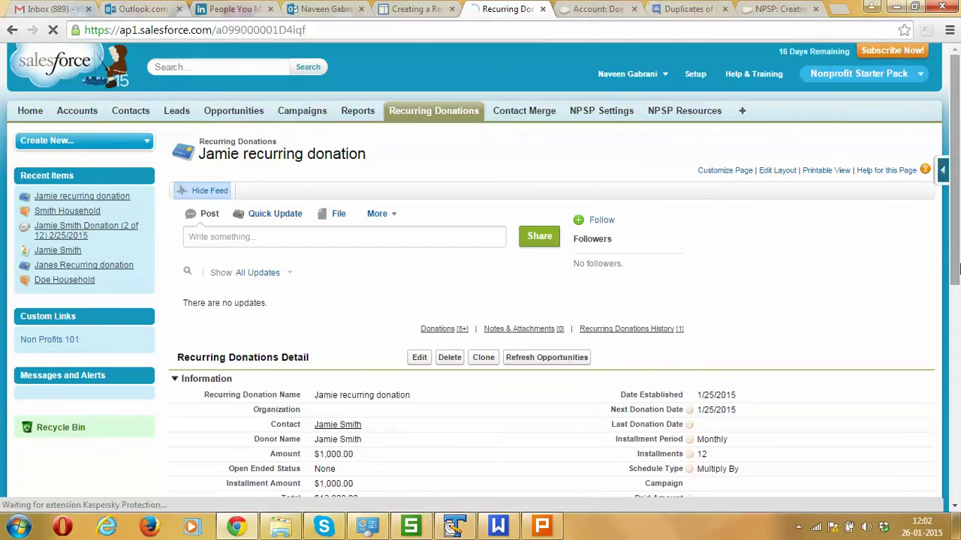
- Refresh the recurring donation's opportunities and review its schedule details and list of donations
{"action": "scroll", "coordinate": [584, 264], "scroll_direction": "down", "scroll_amount": 5}
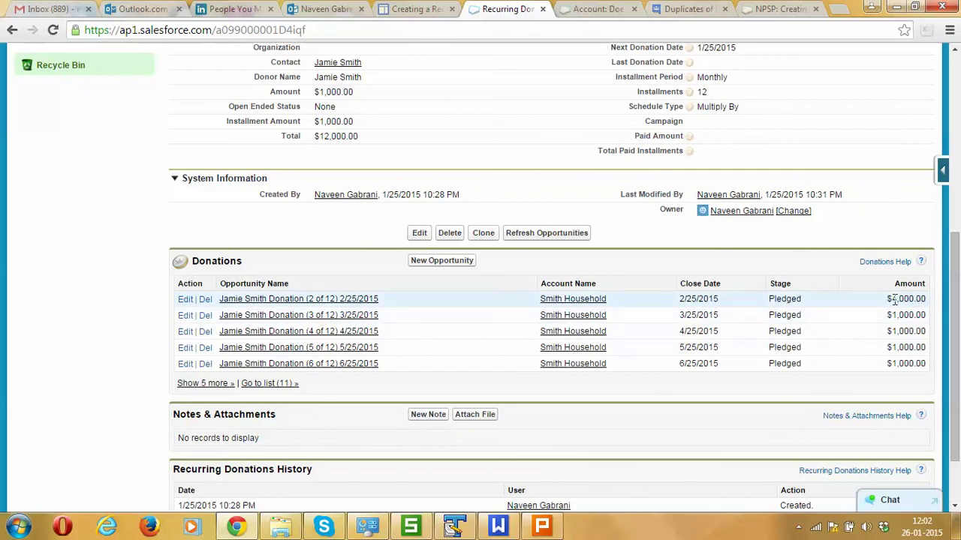
{"action": "left_click", "coordinate": [958, 134]}
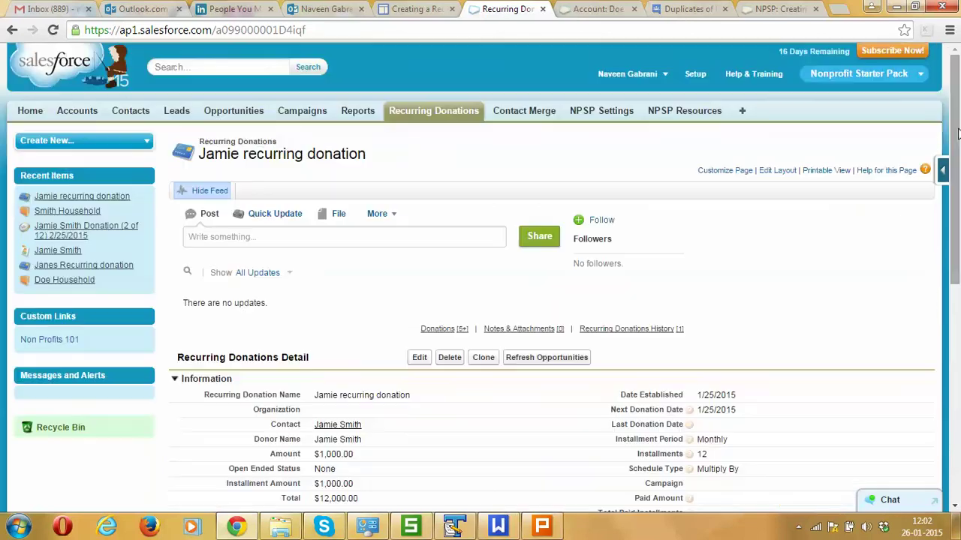
{"action": "left_click", "coordinate": [530, 359]}
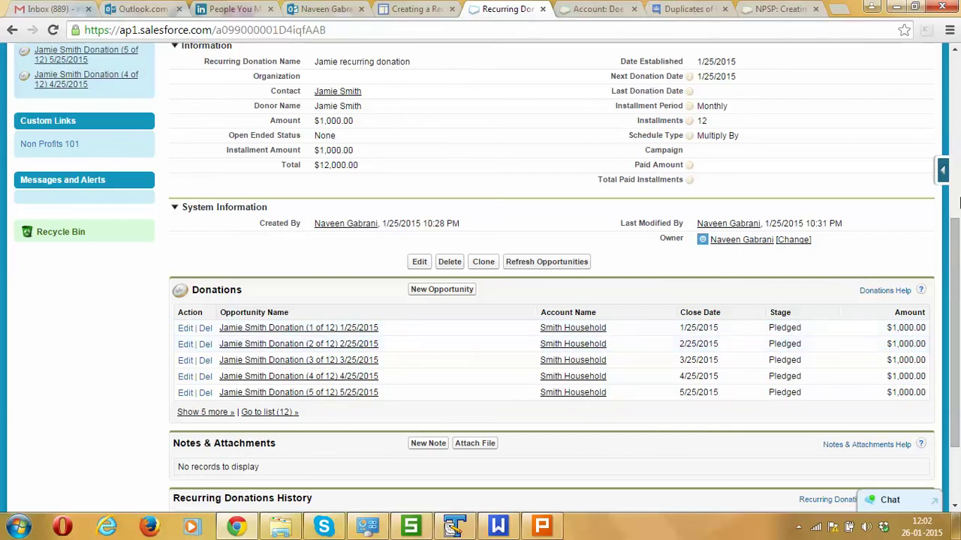
{"action": "left_click", "coordinate": [957, 144]}
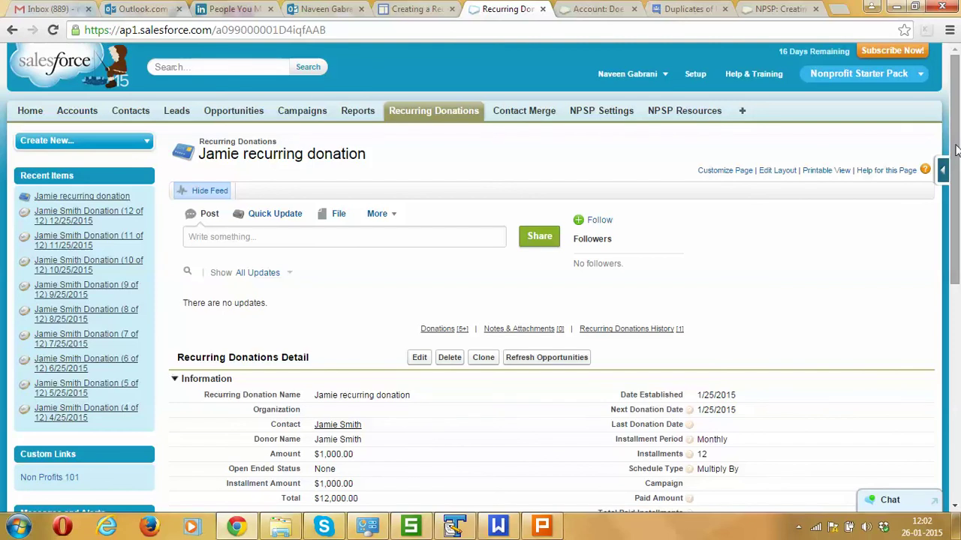
{"action": "scroll", "coordinate": [957, 150], "scroll_direction": "down", "scroll_amount": 3}
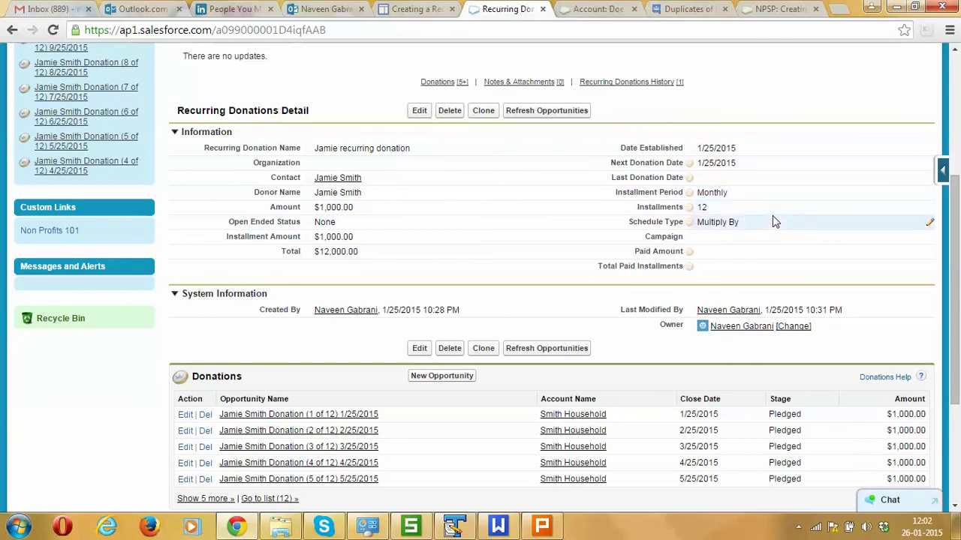
{"action": "scroll", "coordinate": [714, 240], "scroll_direction": "down", "scroll_amount": 3}
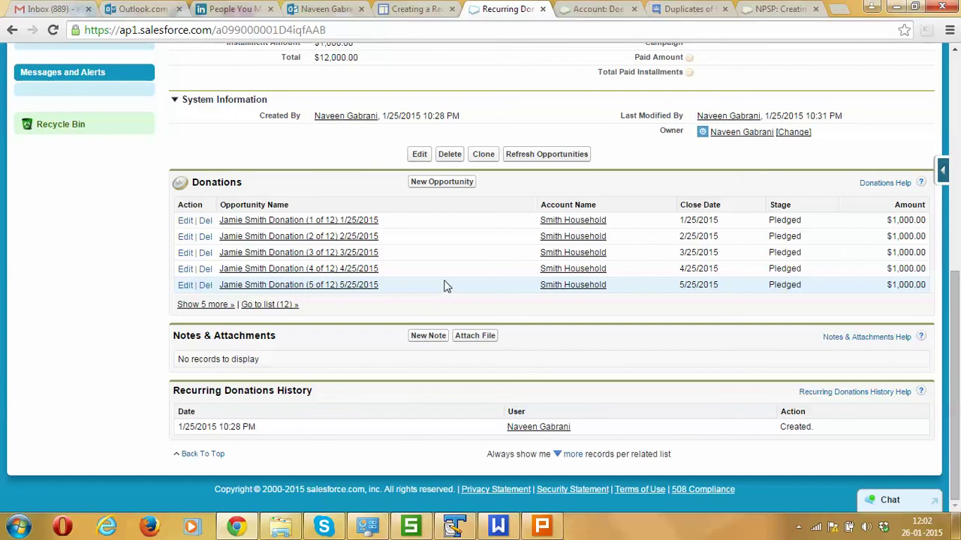
{"action": "left_click", "coordinate": [959, 91]}
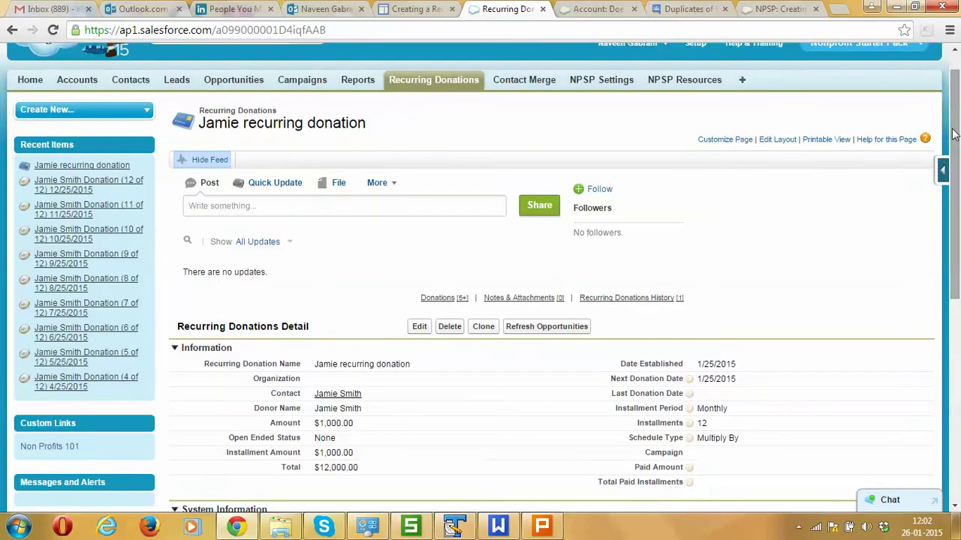